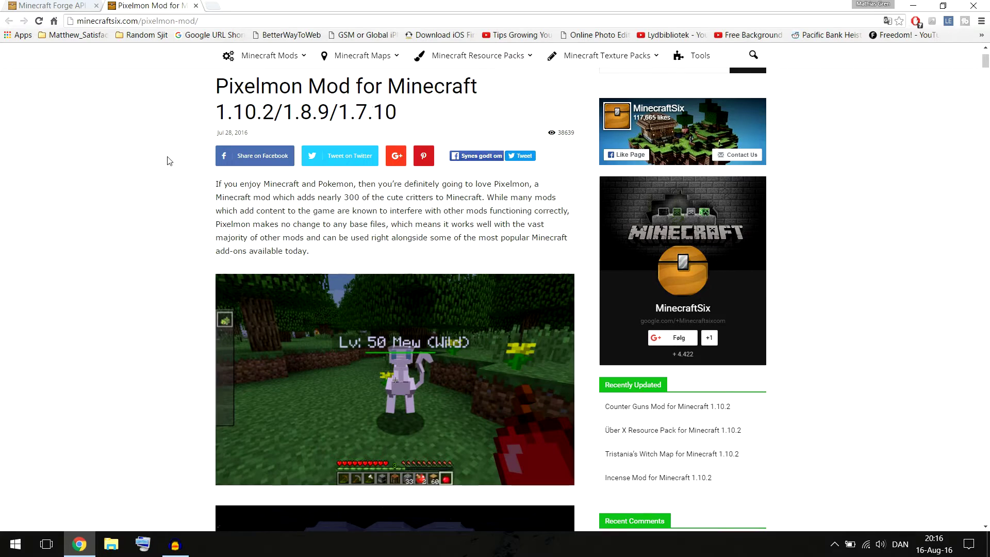
scroll(167, 160, down, 1)
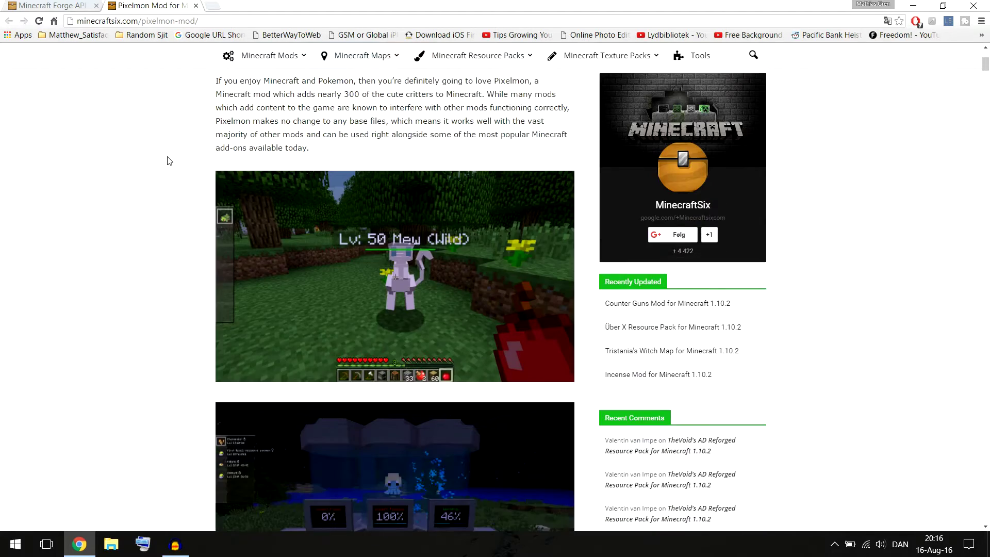
scroll(168, 160, up, 1)
scroll(186, 172, down, 2)
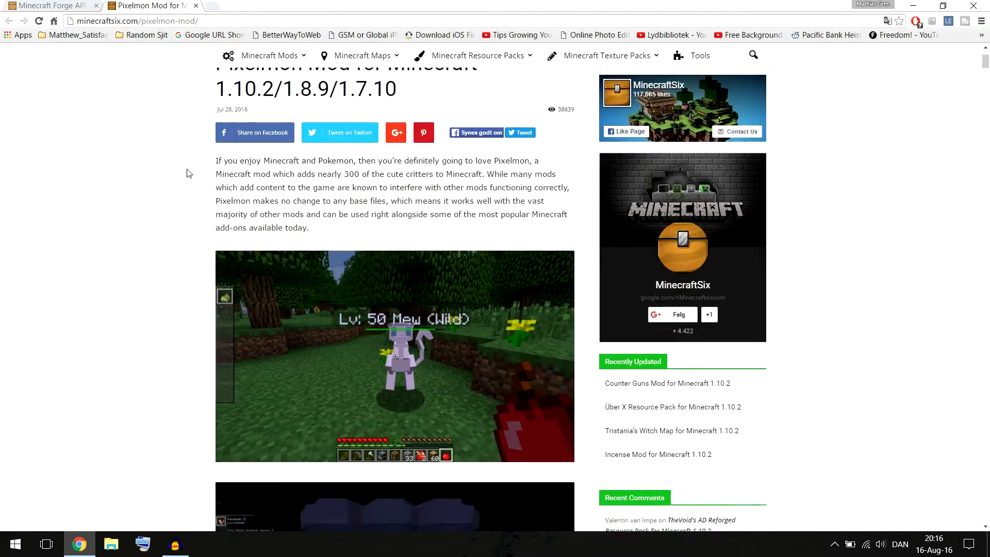
scroll(186, 173, down, 5)
scroll(186, 173, down, 4)
scroll(187, 173, down, 3)
scroll(187, 173, down, 3)
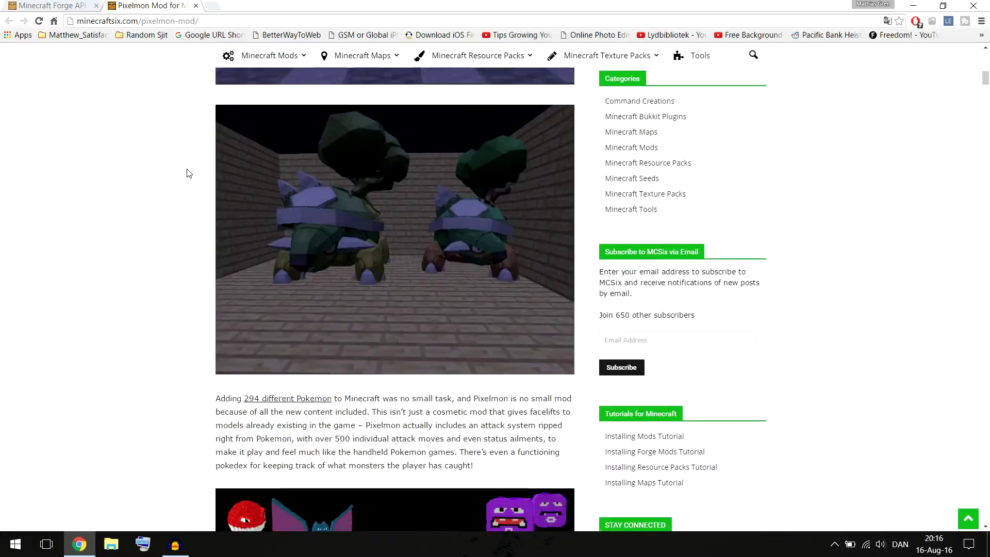
scroll(186, 173, down, 3)
scroll(186, 172, down, 3)
scroll(186, 173, down, 5)
scroll(186, 172, down, 5)
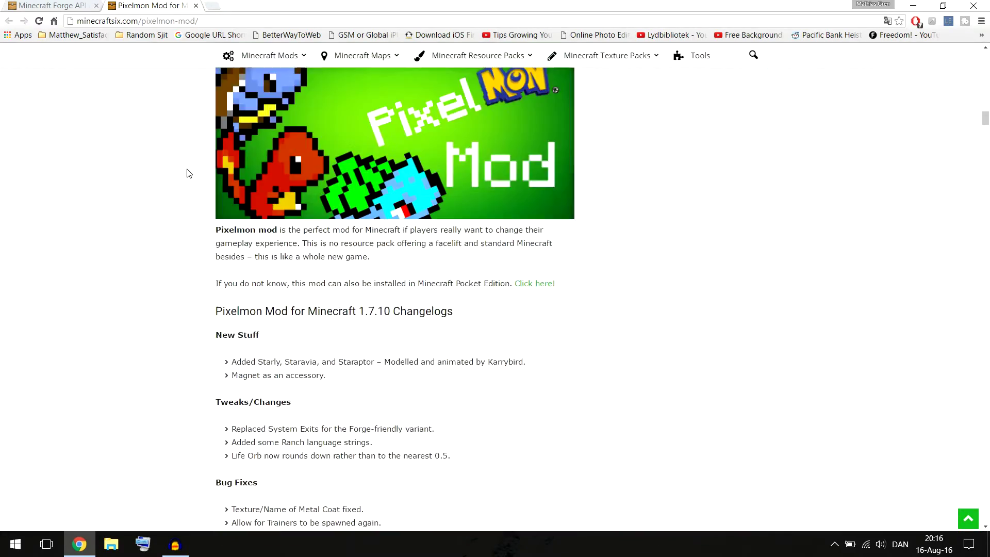
scroll(187, 173, down, 3)
scroll(186, 173, up, 2)
scroll(187, 172, down, 3)
scroll(186, 173, down, 1)
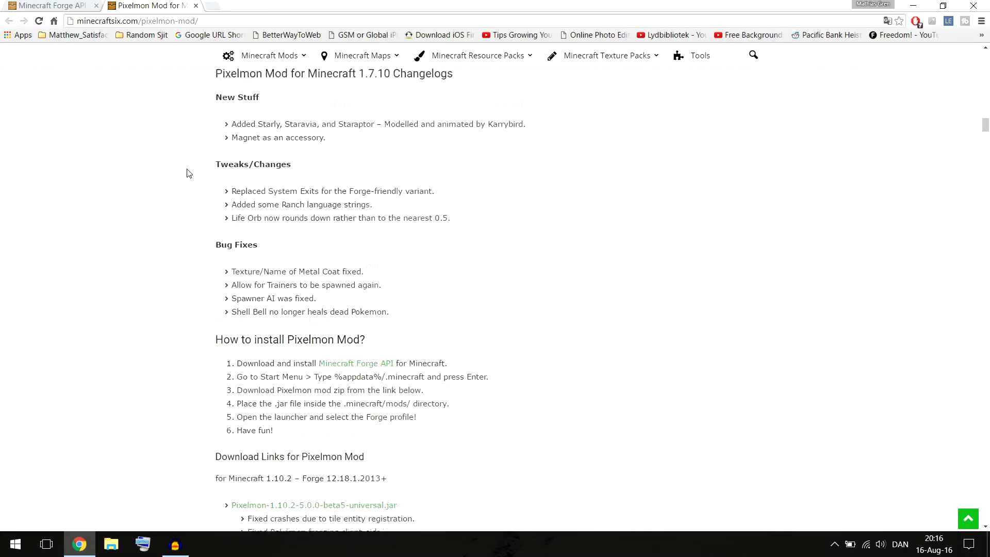
scroll(186, 172, up, 2)
scroll(187, 173, down, 1)
scroll(186, 173, down, 2)
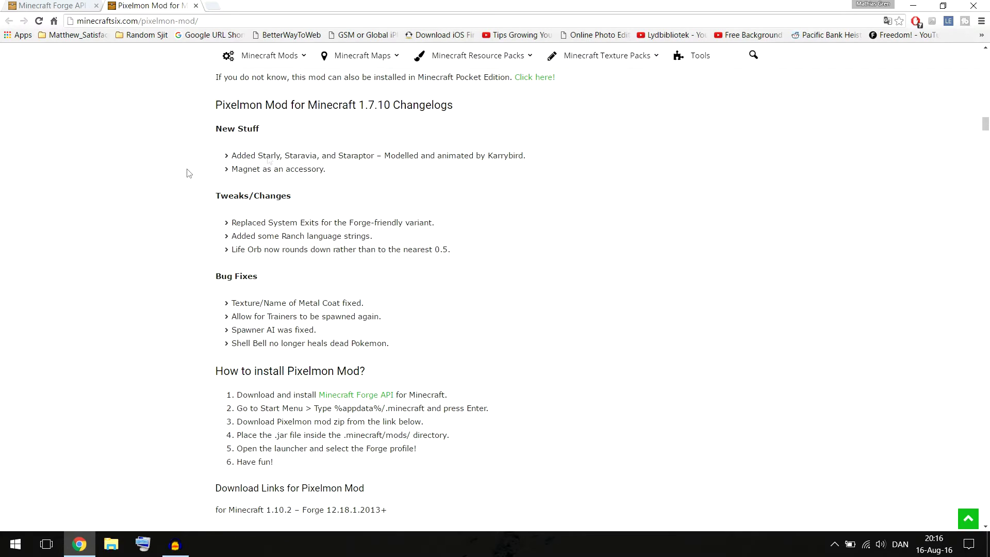
scroll(181, 205, down, 2)
scroll(180, 206, down, 1)
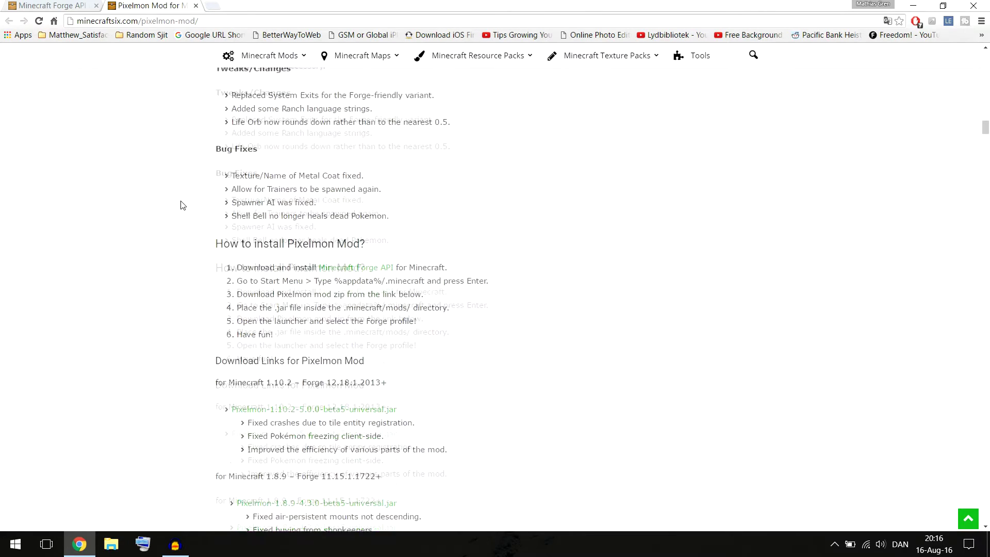
scroll(181, 205, down, 3)
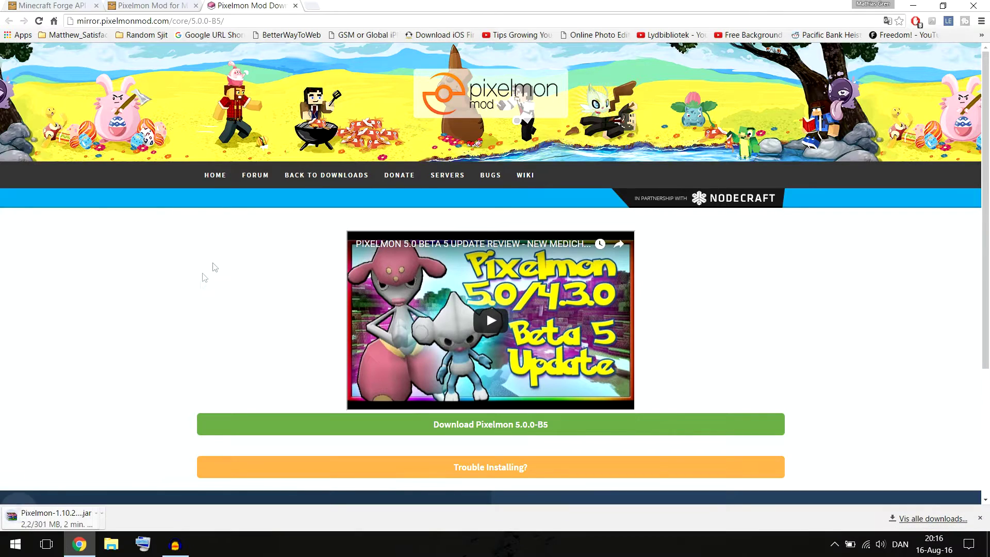
Step: Return to the Pixelmon mod article tab while the Pixelmon 1.10.2 jar downloads
click(163, 6)
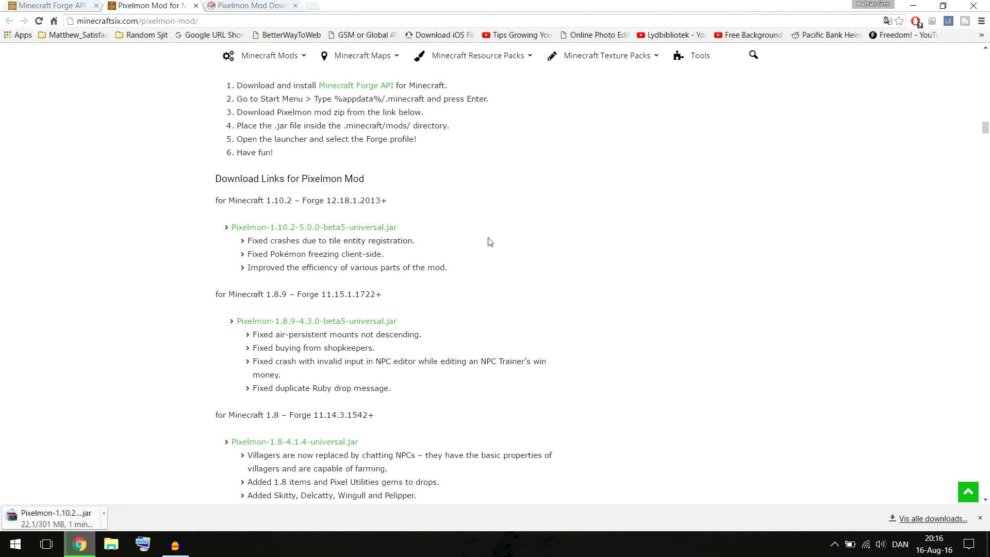
scroll(488, 242, up, 1)
Step: Download and keep forge-1.10.2-12.18.1.2043-installer.jar, then minimize Chrome to the desktop
click(356, 138)
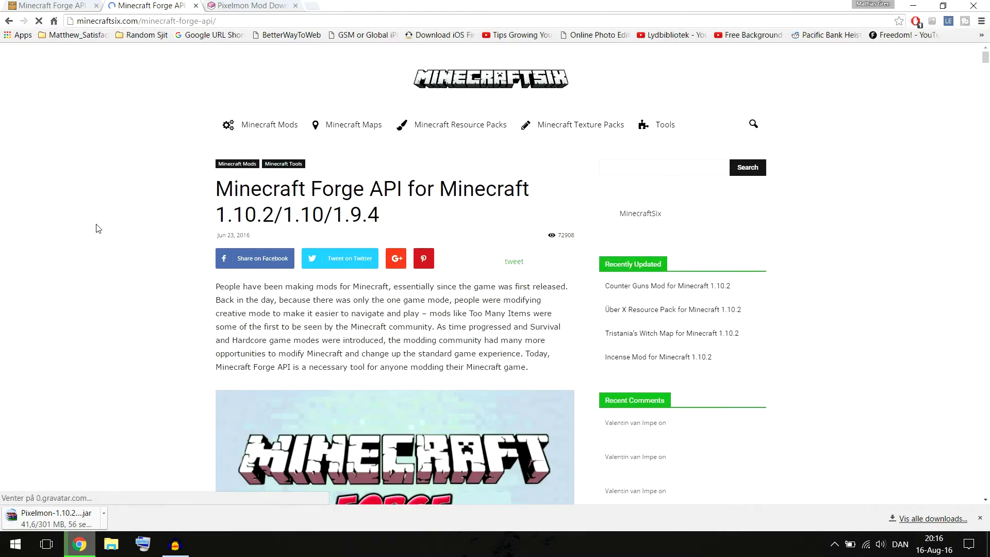
scroll(98, 257, down, 5)
scroll(97, 248, down, 5)
scroll(98, 240, down, 5)
scroll(98, 231, down, 5)
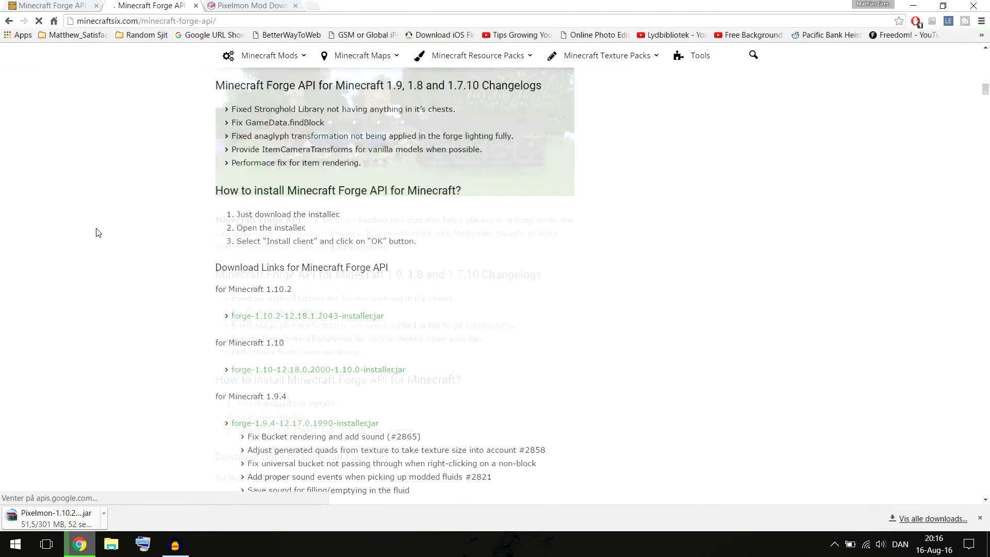
scroll(98, 231, down, 3)
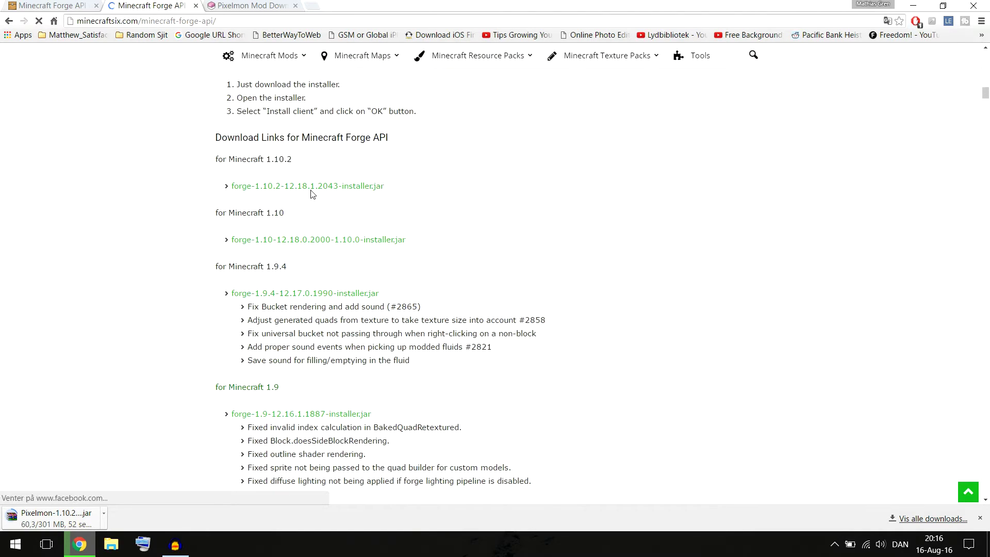
click(294, 187)
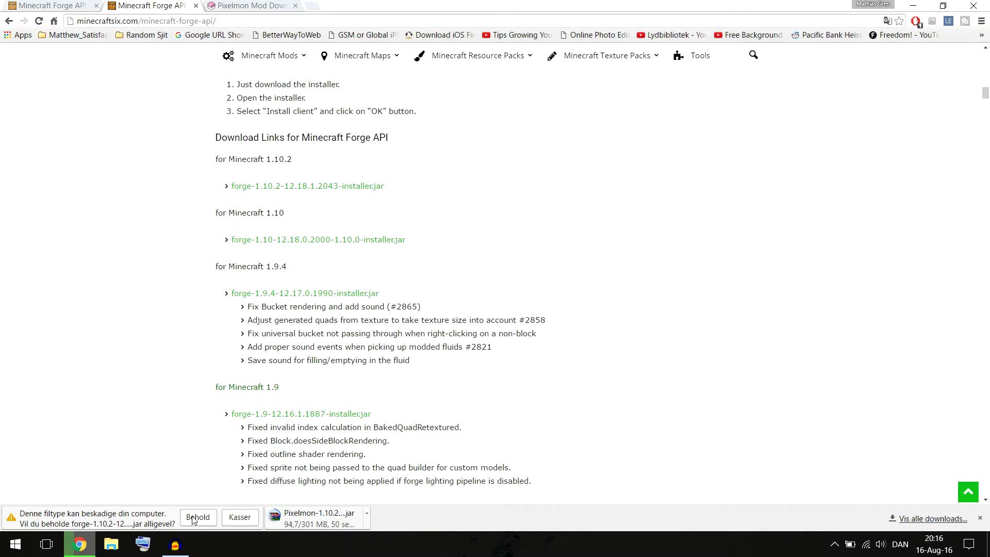
click(198, 518)
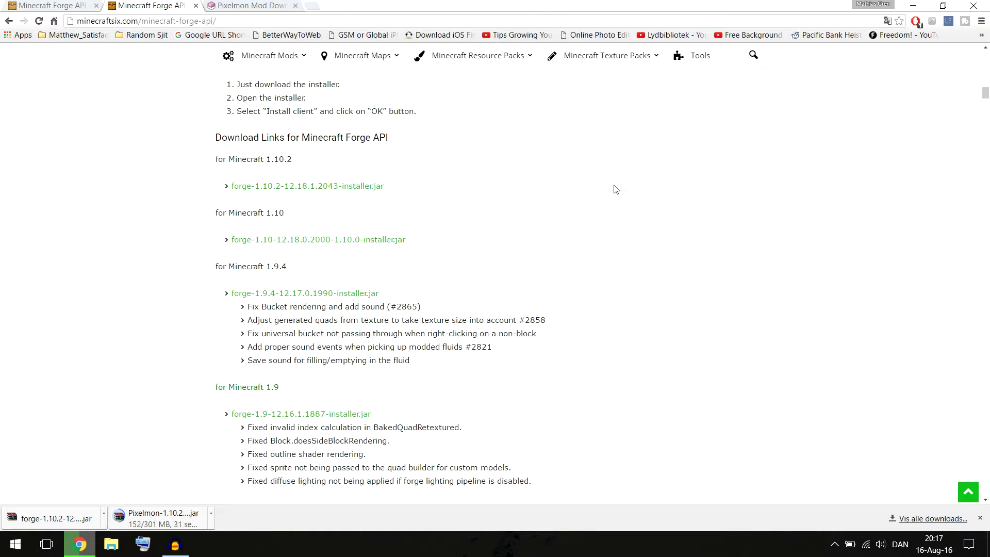
click(989, 544)
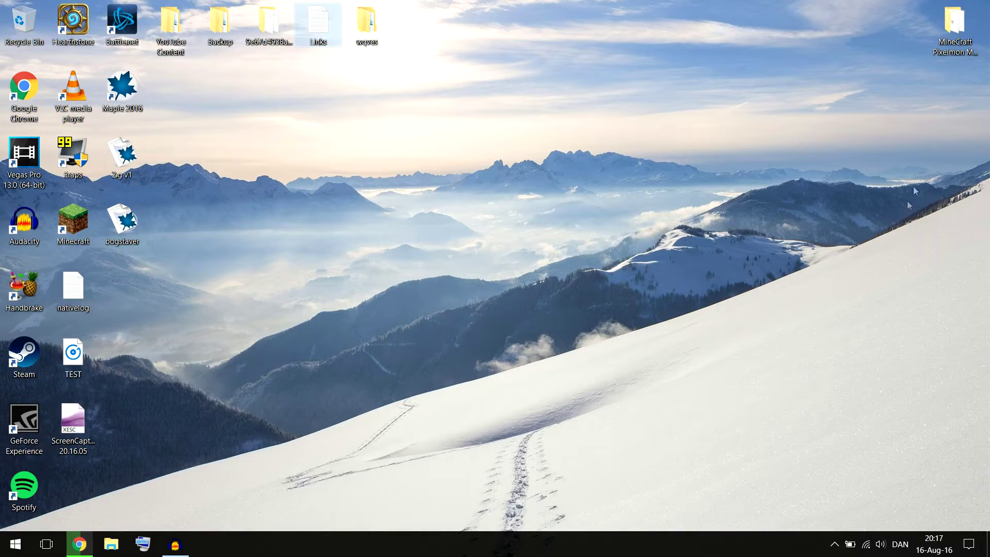
Step: Open the desktop tutorial folder and check the Forge installer and Pixelmon jar are there
double_click(954, 31)
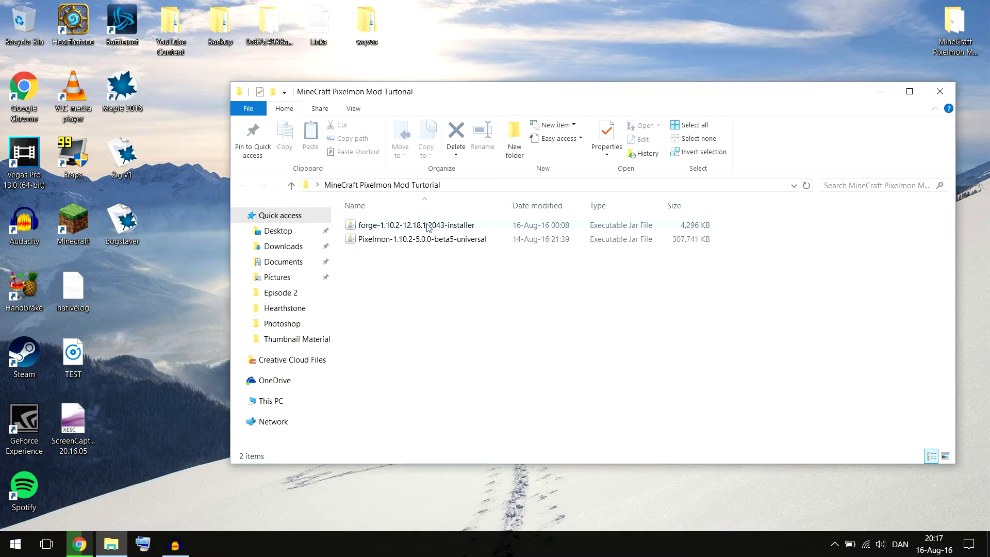
drag(377, 305, 433, 216)
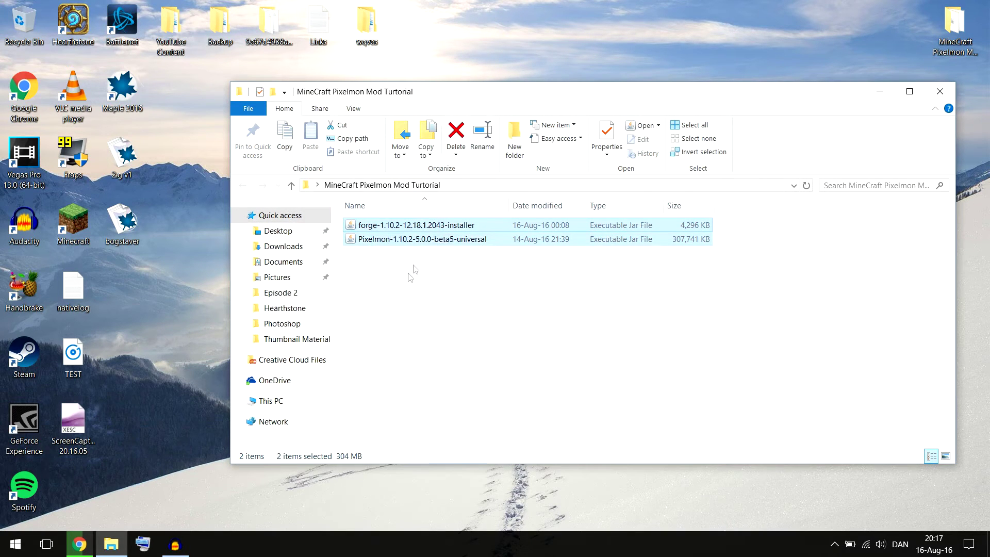
drag(476, 283, 407, 248)
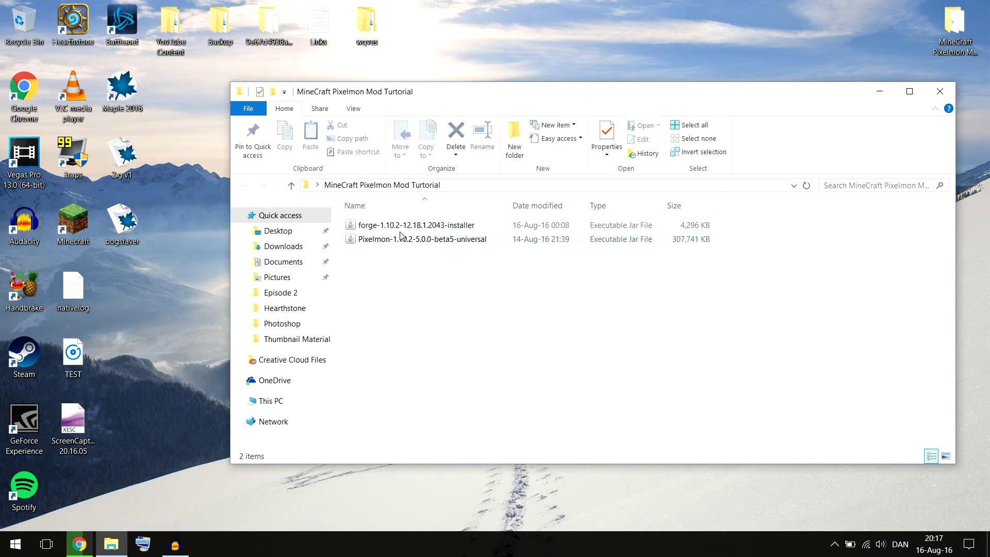
Step: Run the Forge 1.10.2-12.18.1.2043 installer as a client install and dismiss the completion notice
double_click(418, 227)
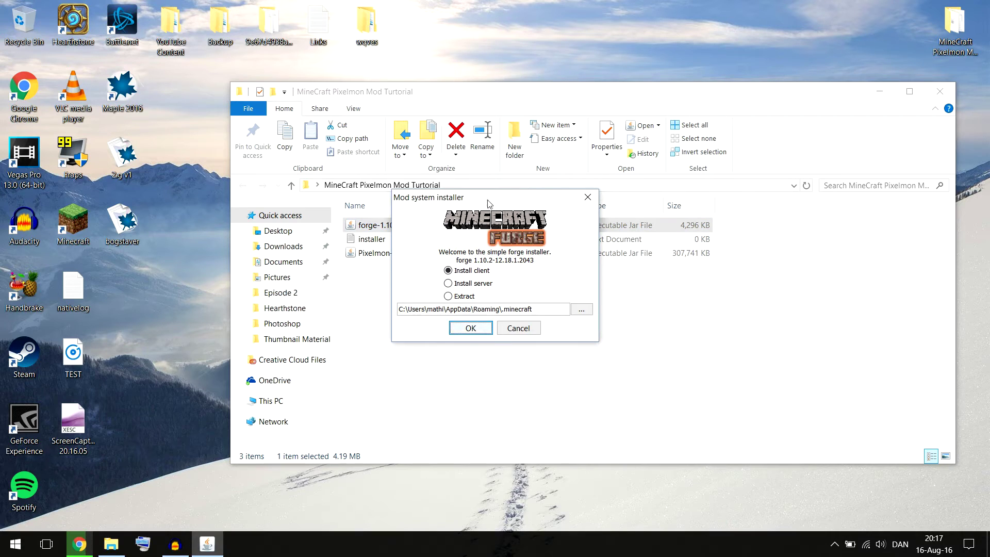
drag(509, 198, 499, 184)
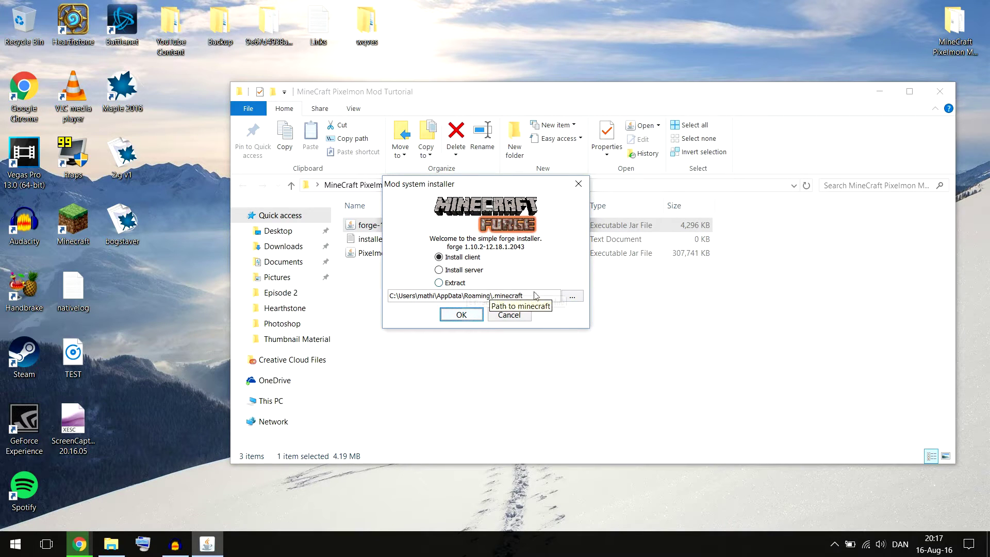
click(462, 315)
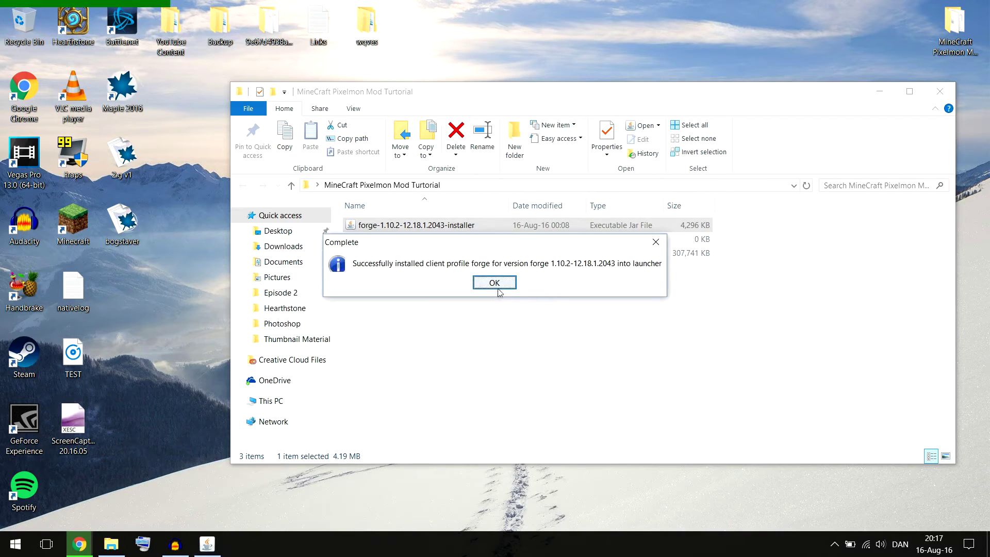
click(495, 283)
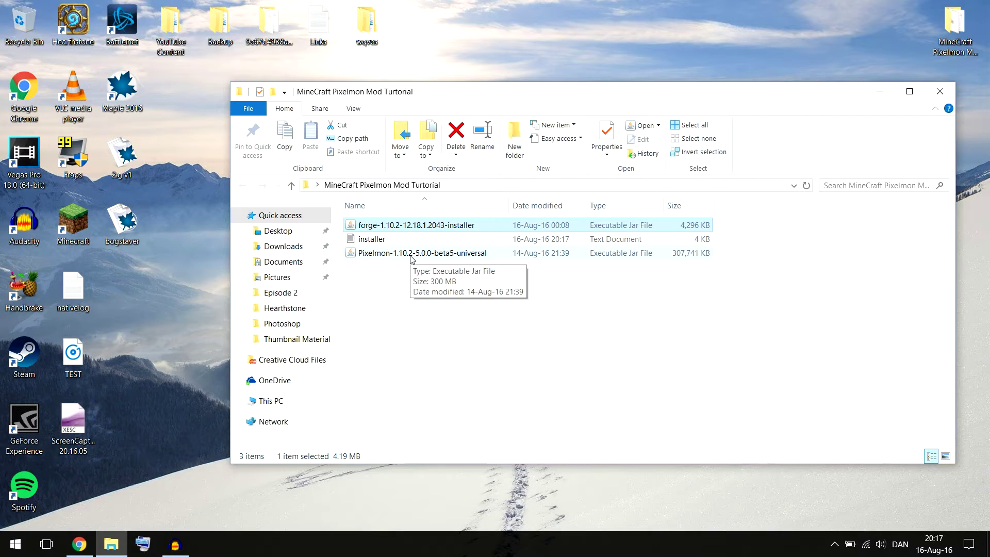
Step: Snap the tutorial folder to the right half, then open a second Explorer window on the left
click(385, 256)
drag(385, 255, 449, 268)
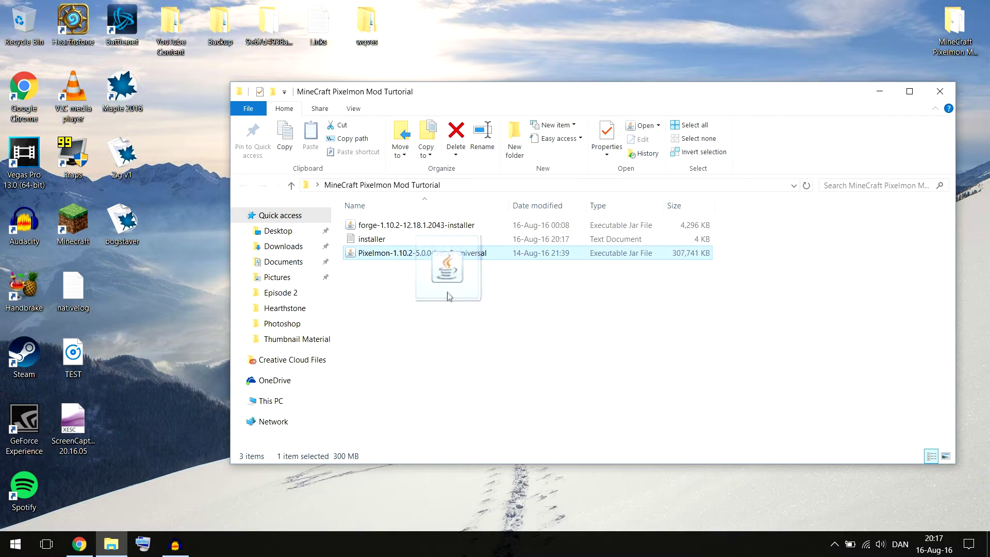
drag(482, 94, 987, 117)
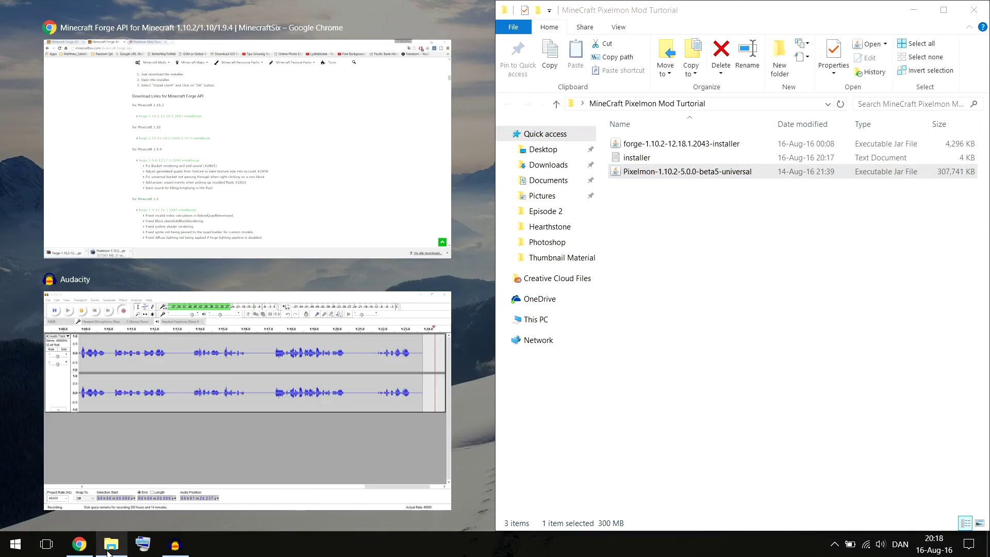
right_click(111, 545)
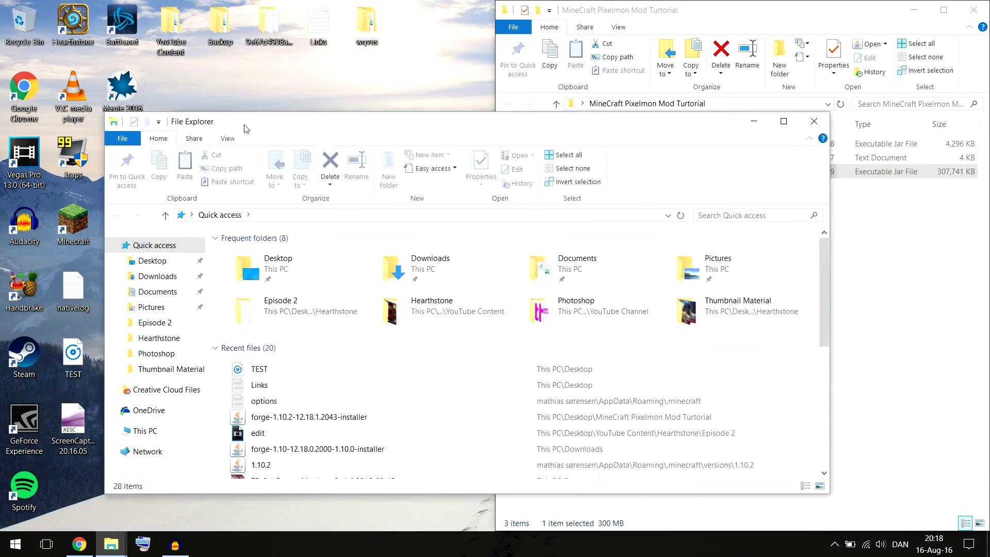
drag(431, 108, 4, 62)
Step: Go to %appdata% in the left Explorer window
click(203, 105)
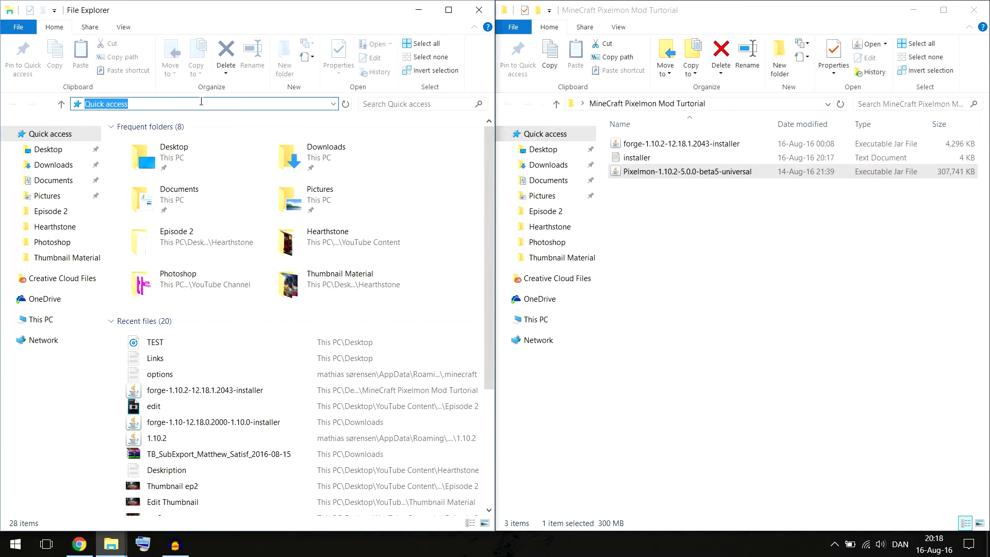
text(%%)
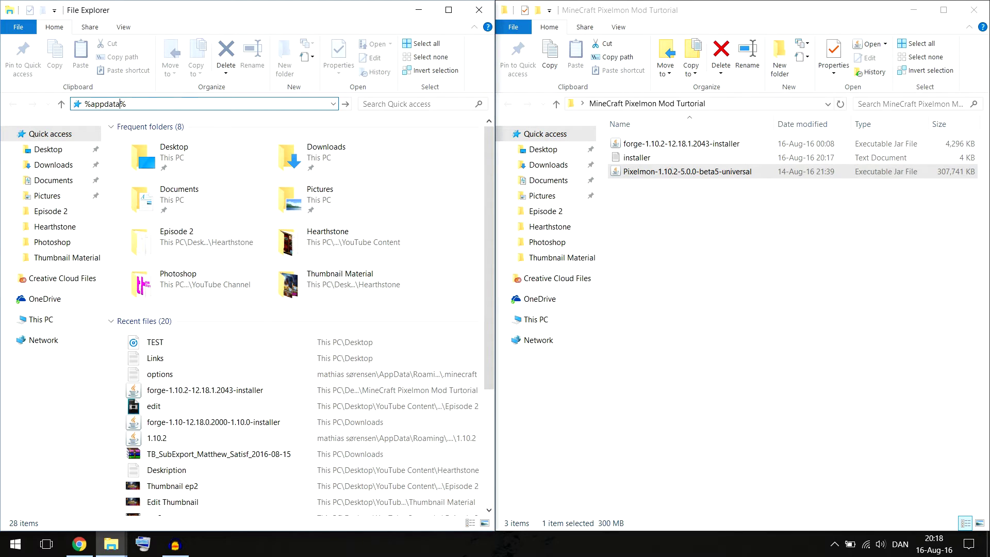
key(Return)
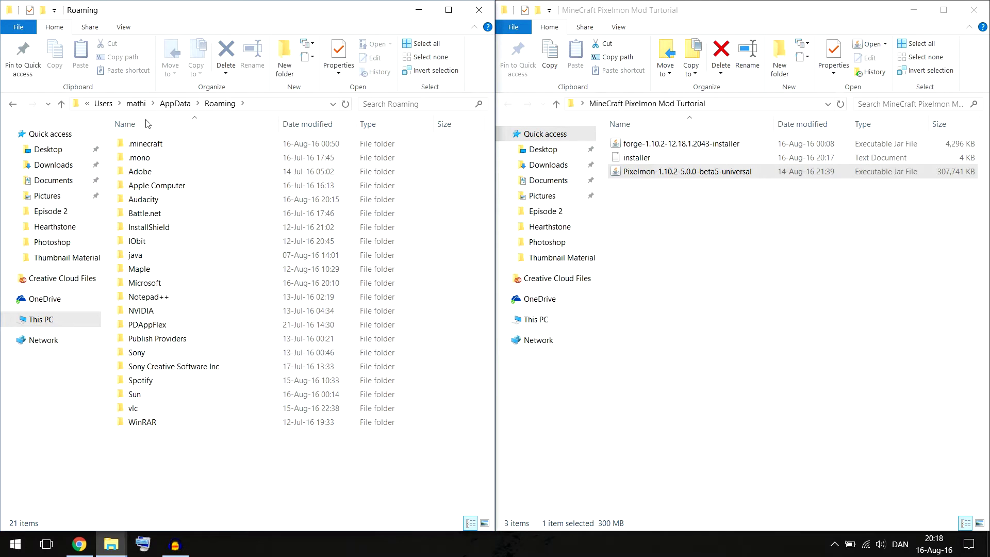
Step: In .minecraft, delete the old mods folder and create a new folder named 'mods'
double_click(159, 144)
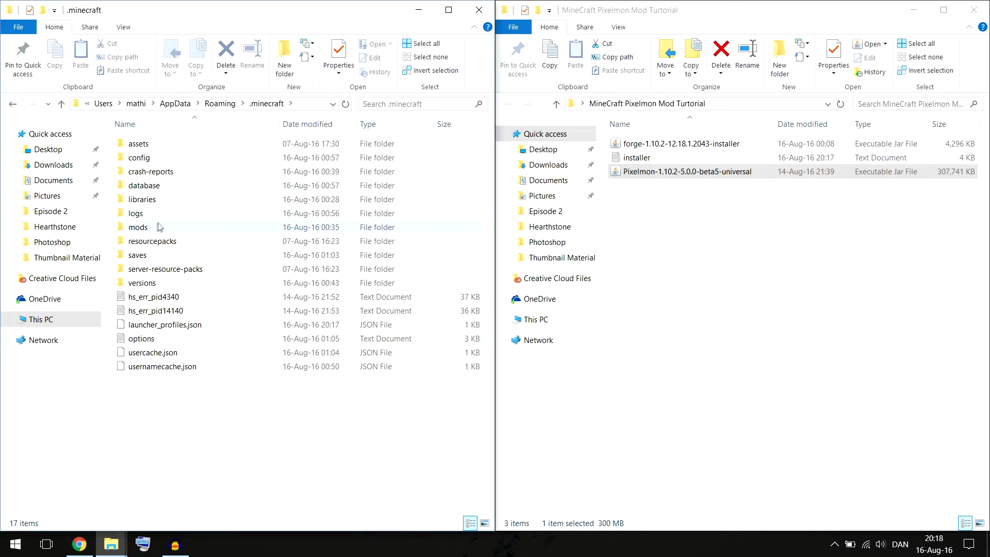
click(140, 228)
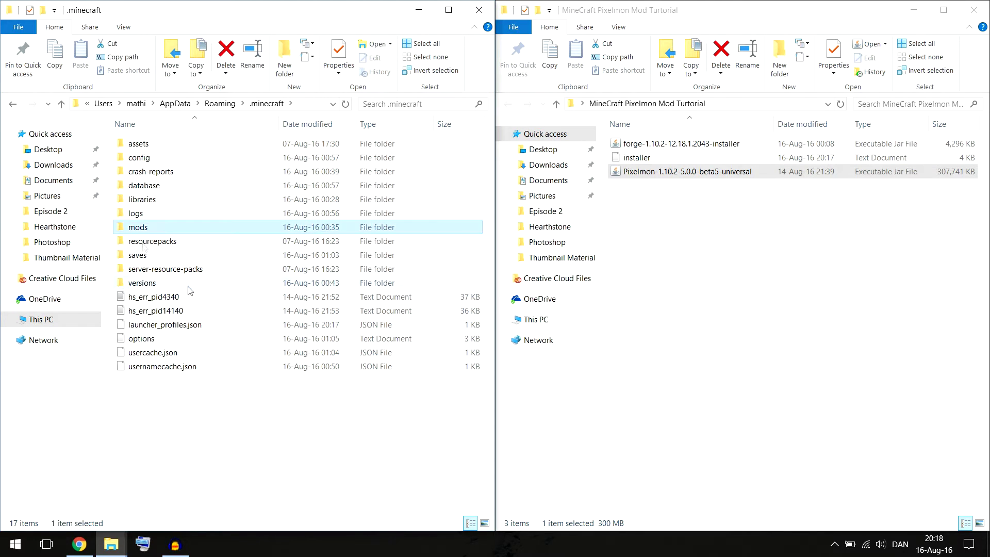
key(Delete)
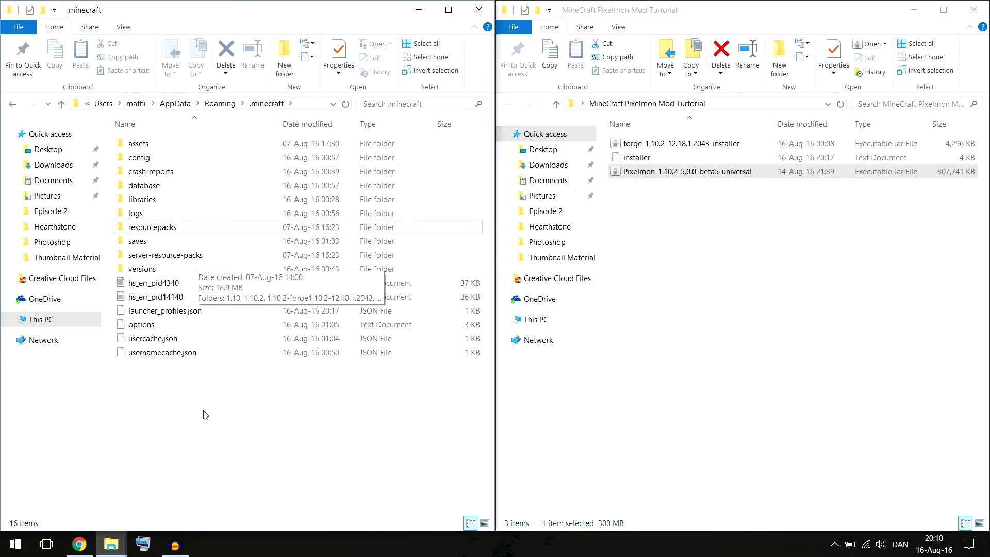
right_click(186, 421)
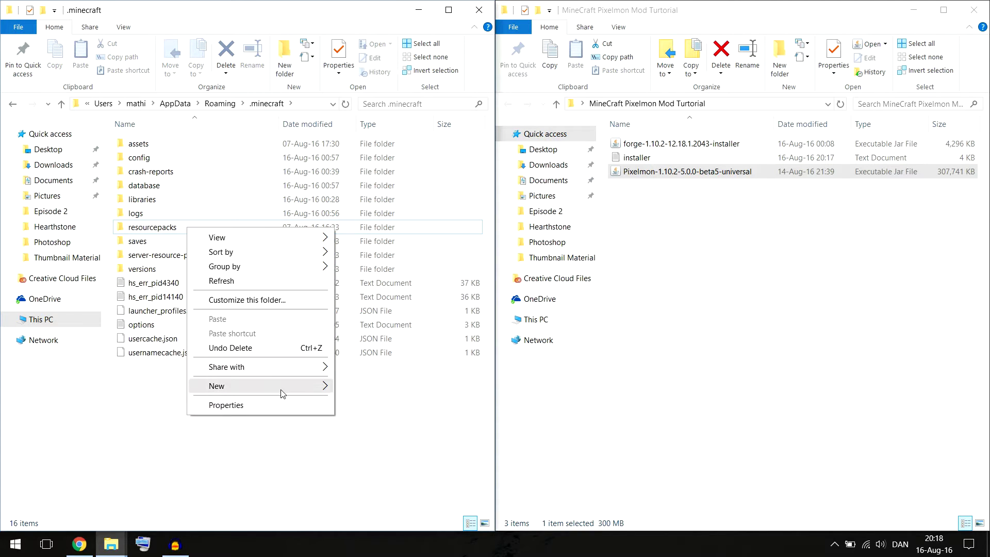
mouse_move(233, 385)
click(365, 221)
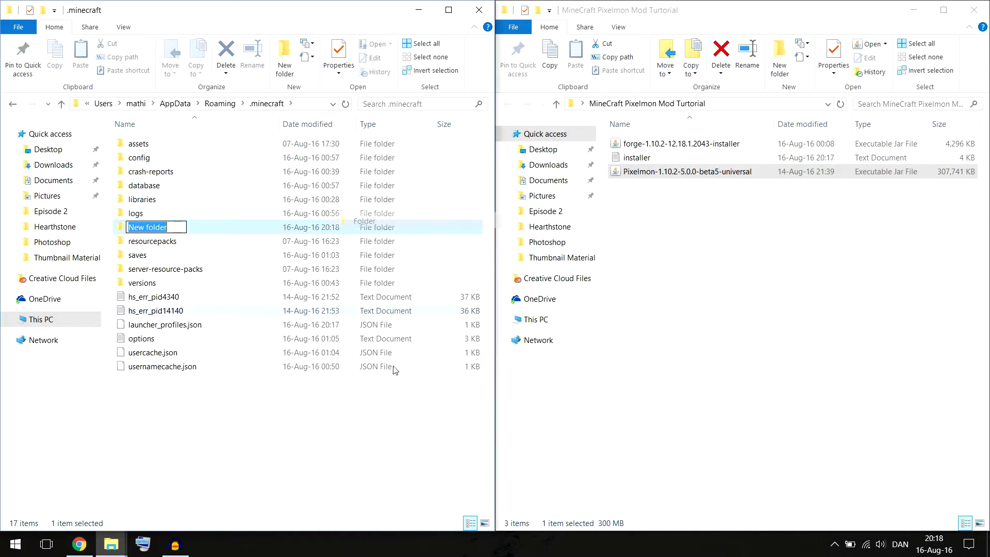
text(mods)
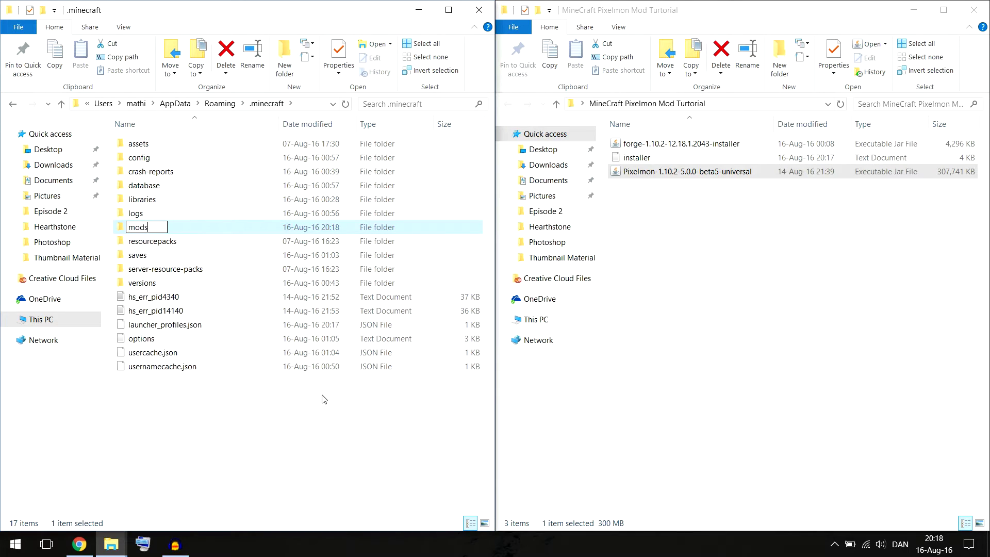
key(Return)
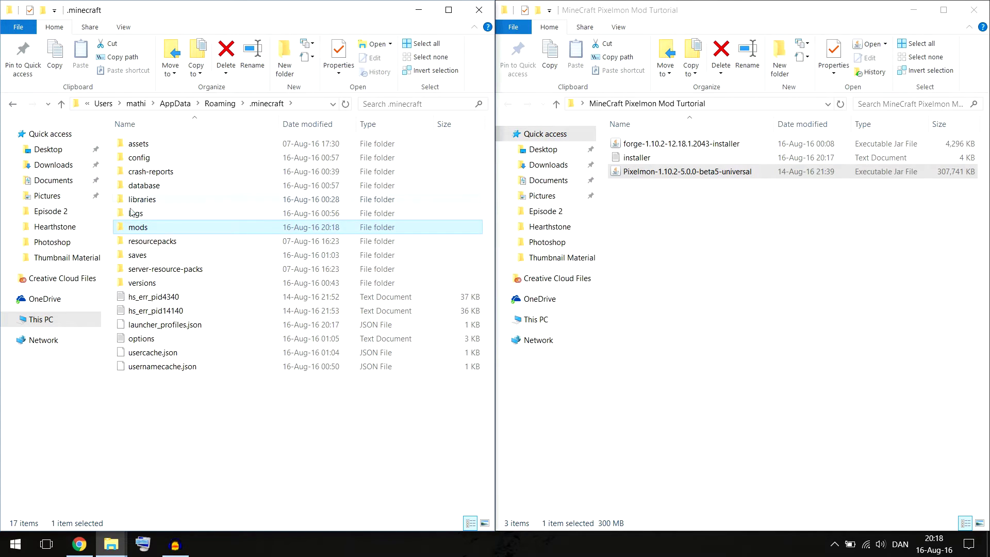
Step: Move the Pixelmon jar into the new mods folder and close both Explorer windows
double_click(138, 227)
drag(687, 171, 255, 271)
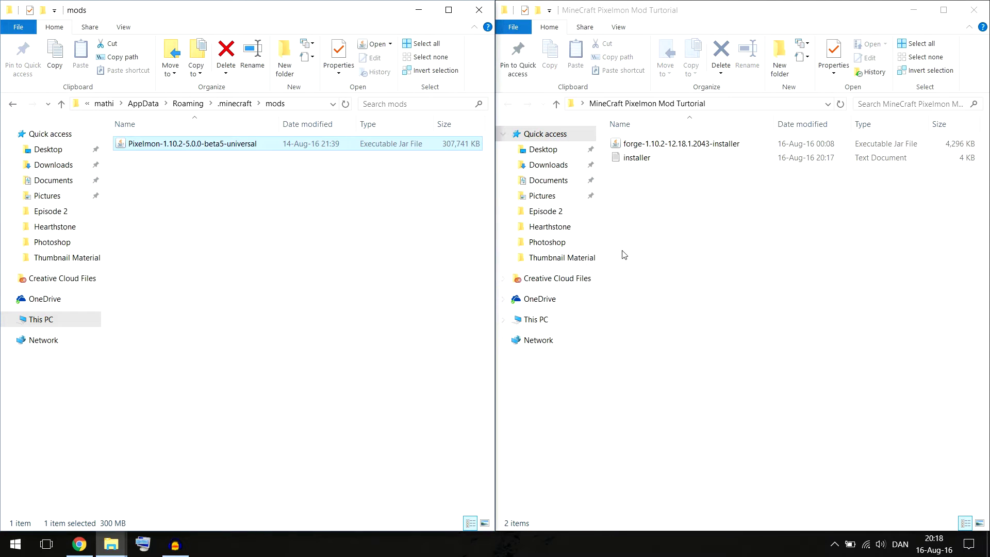
click(480, 10)
click(976, 10)
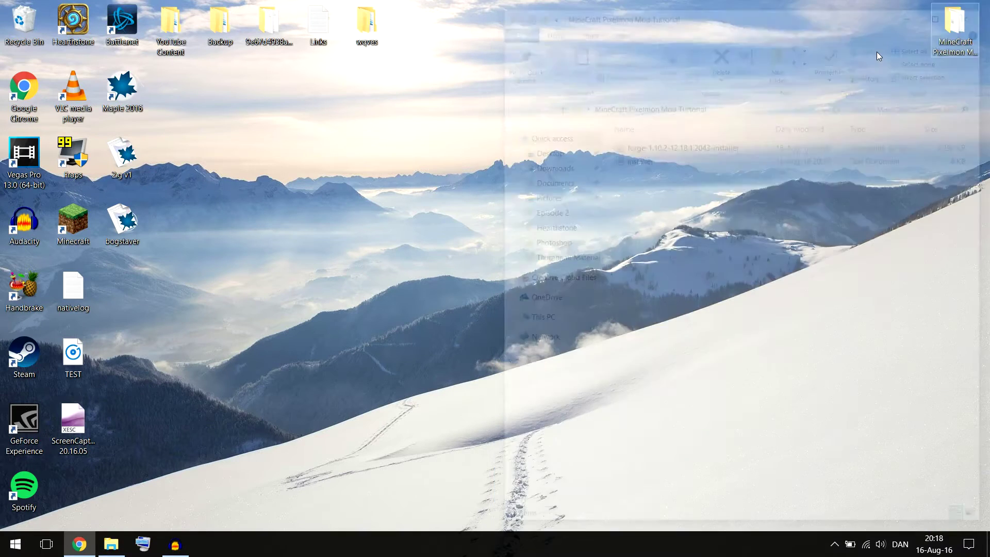
Step: Start the Minecraft launcher and play using the 'forge' profile
click(73, 221)
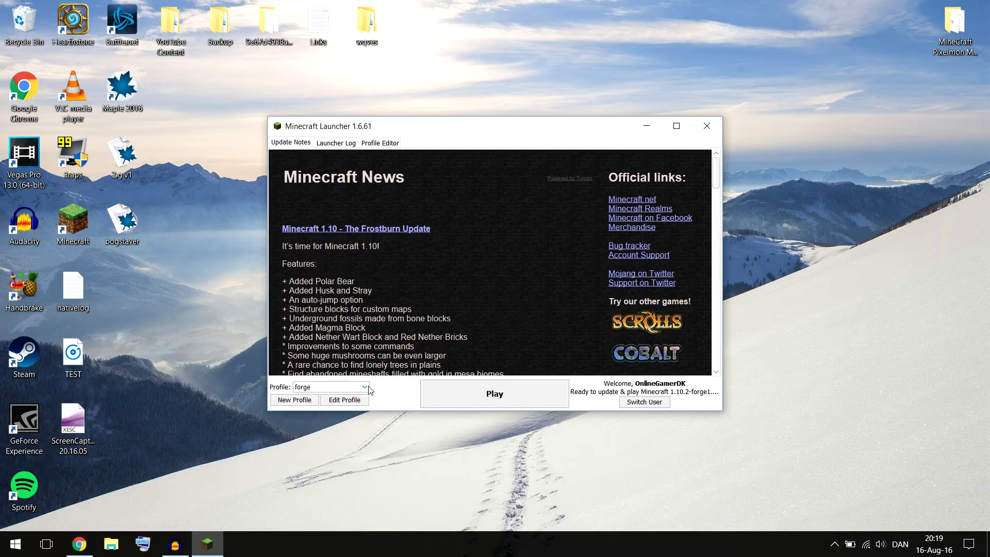
click(366, 387)
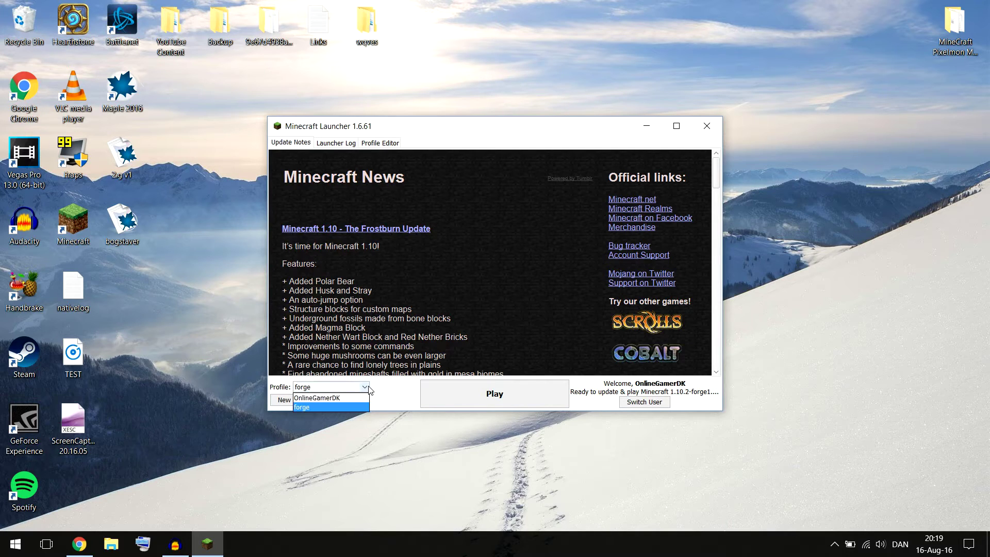
click(325, 406)
click(475, 391)
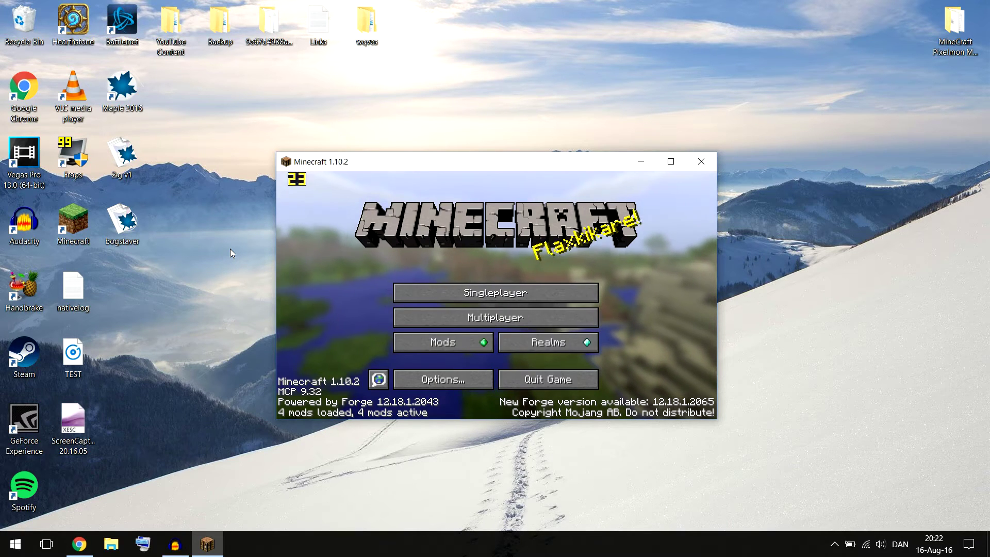
Step: Maximize the game and check Pixelmon, Minecraft Forge, Forge Mod Loader and MCP in Mods
double_click(529, 167)
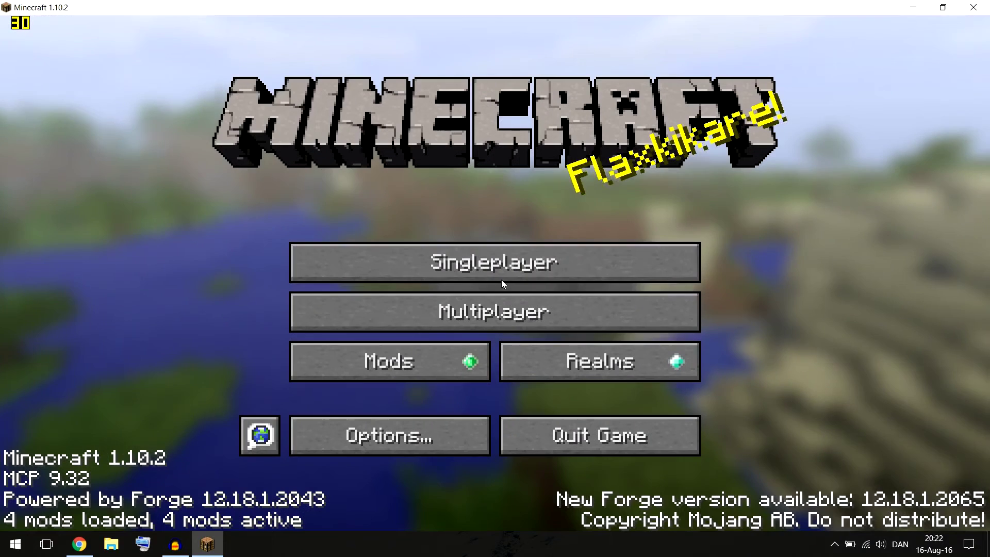
click(403, 348)
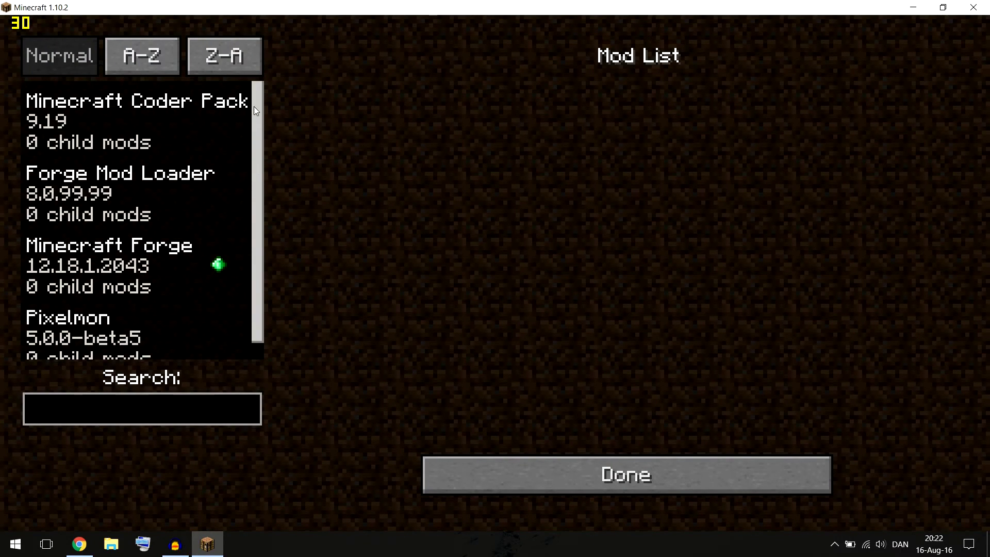
drag(254, 106, 273, 230)
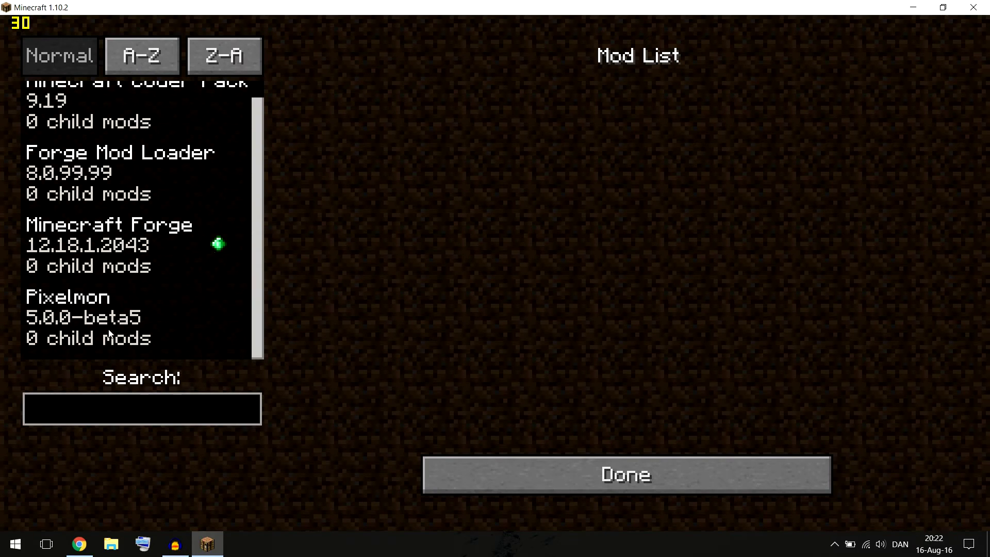
click(81, 313)
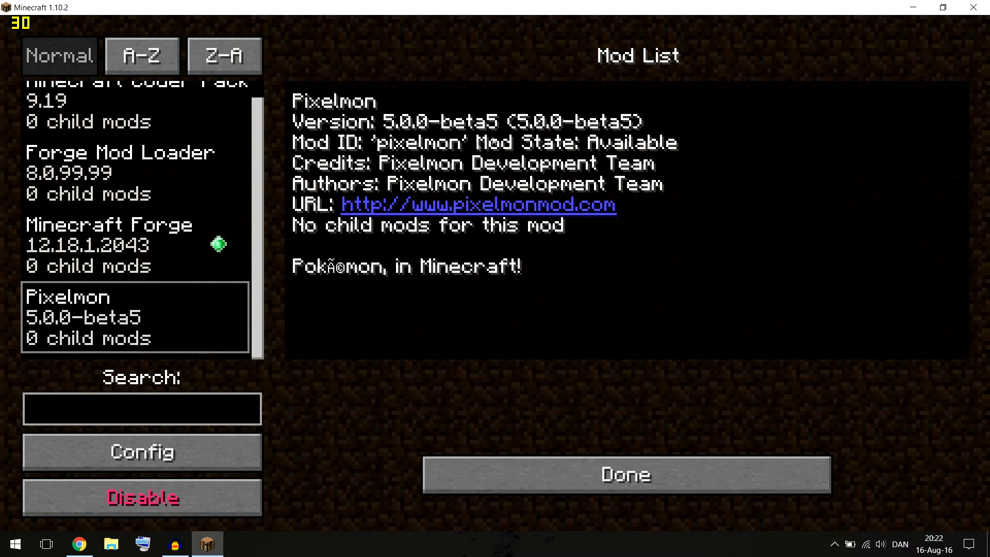
click(138, 240)
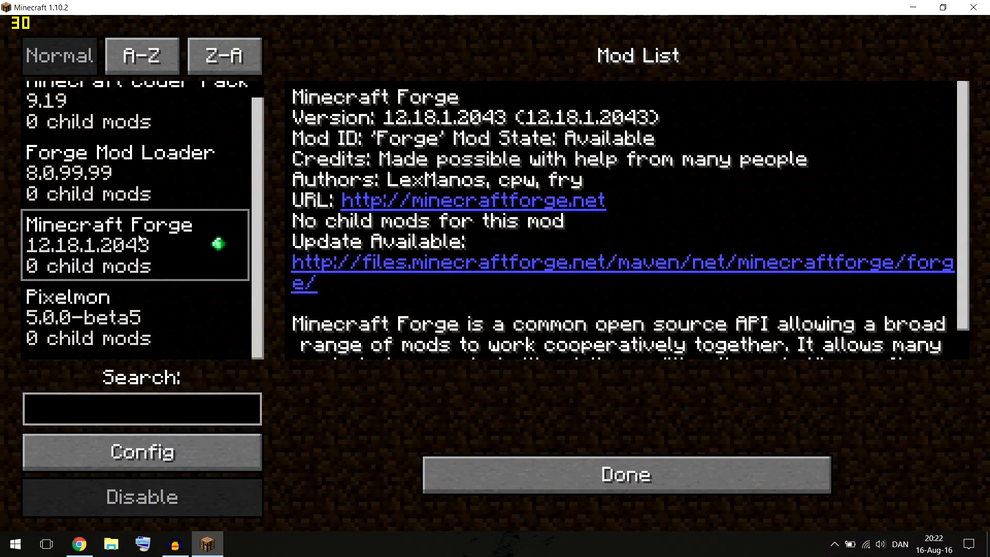
click(124, 163)
click(161, 102)
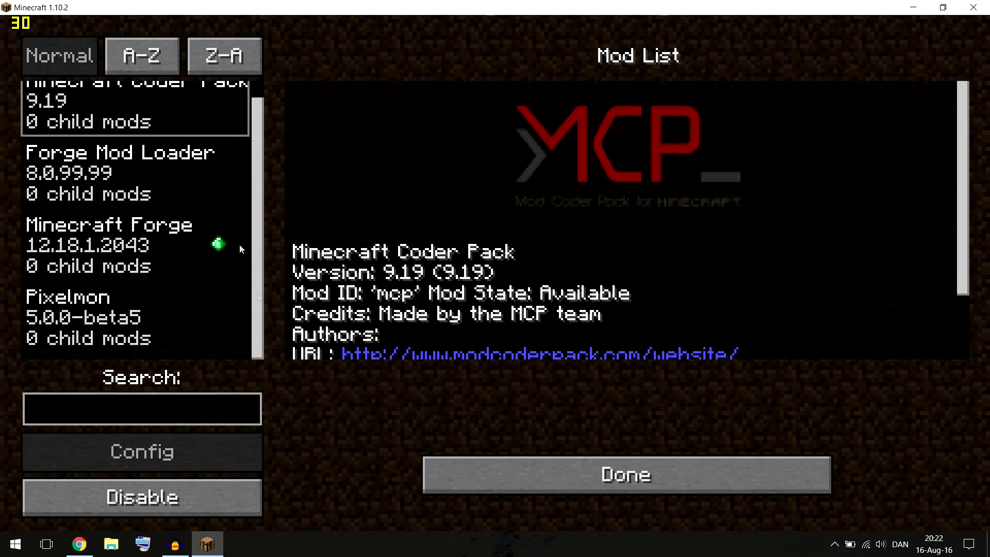
click(498, 469)
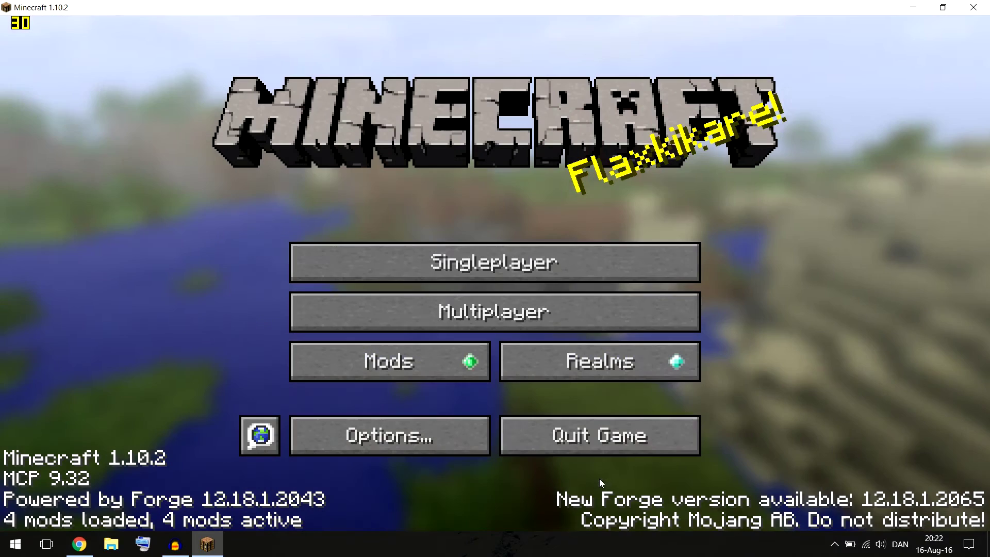
Step: Create a new singleplayer world named 'Pokemon youtube'
click(551, 256)
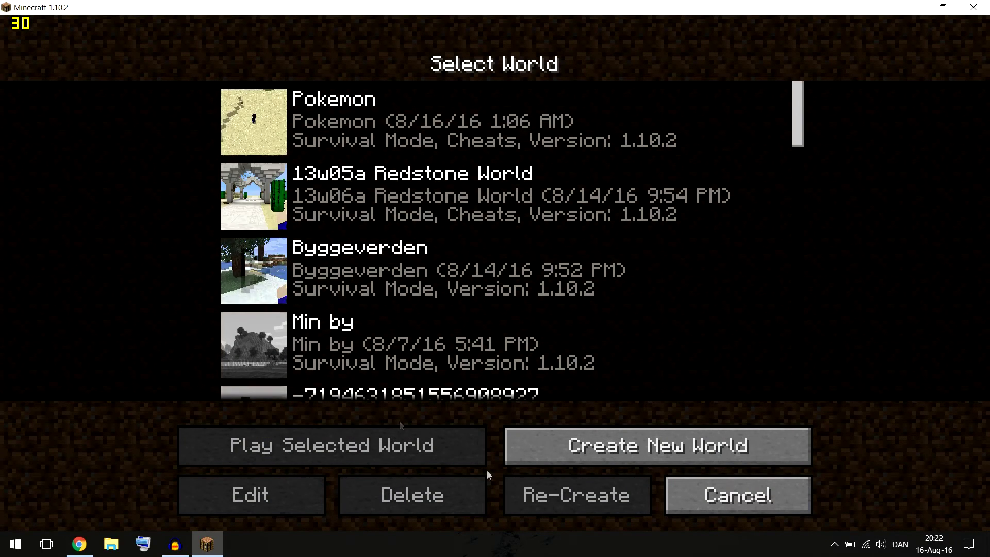
click(642, 436)
key(BackSpace)
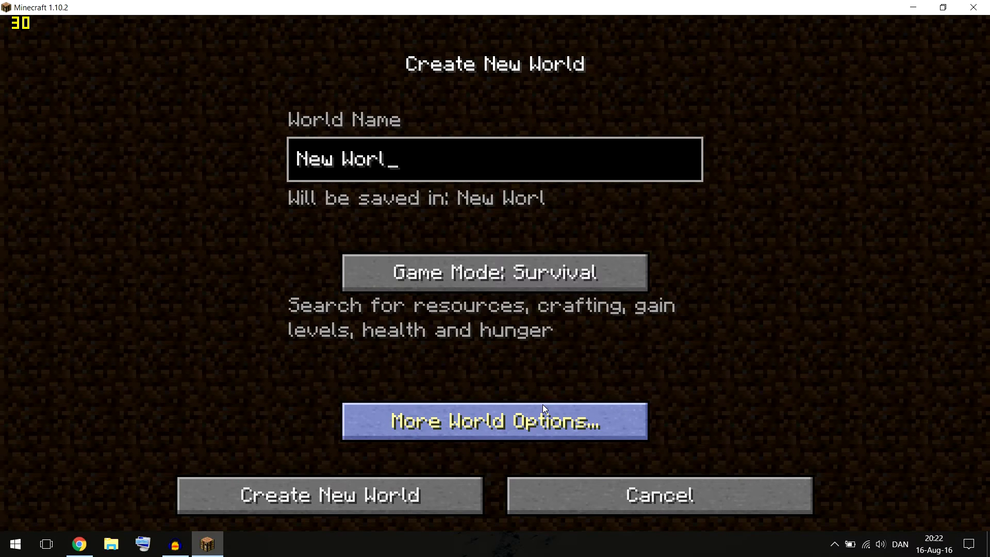
key(BackSpace)
key(BackSpace)
key(BackSpace)
key(BackSpace)
key(BackSpace)
text(Pokemo)
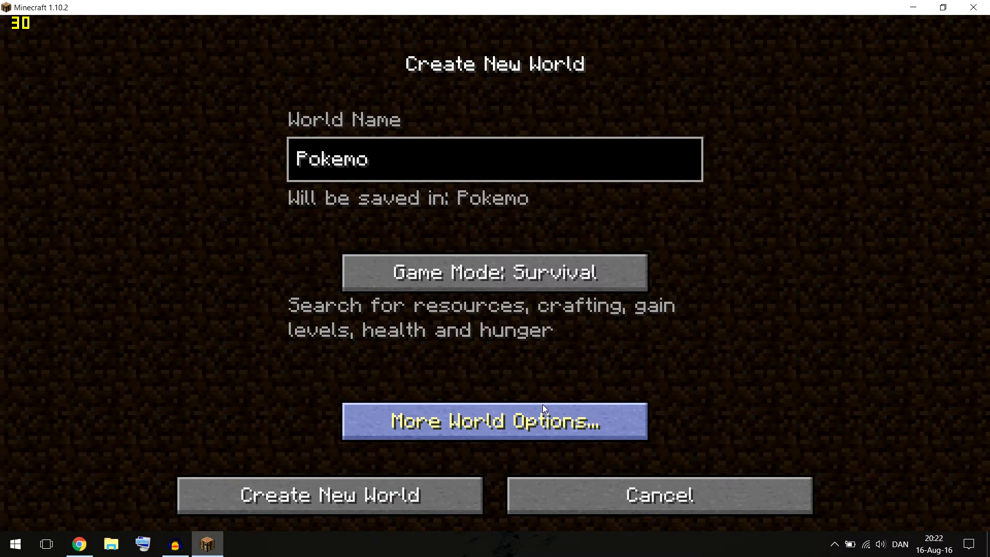
text(n youtube)
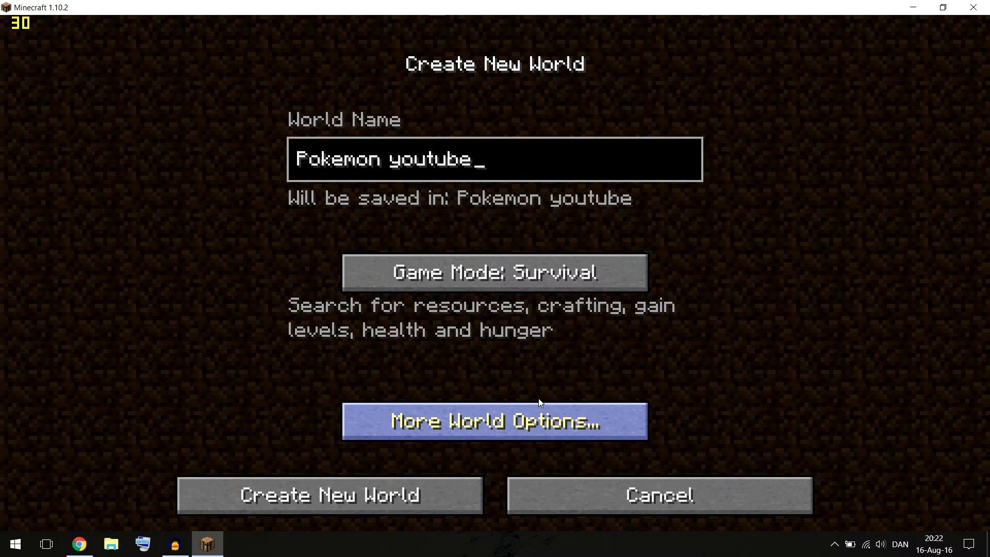
click(433, 416)
click(495, 417)
click(344, 488)
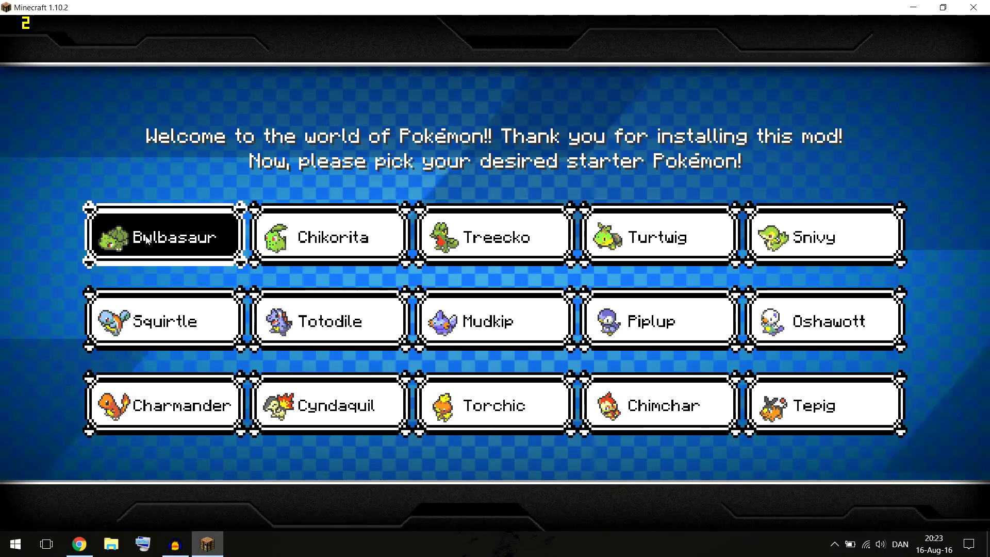
Step: Choose Charmander as the starter Pokémon on the starter selection screen
click(165, 390)
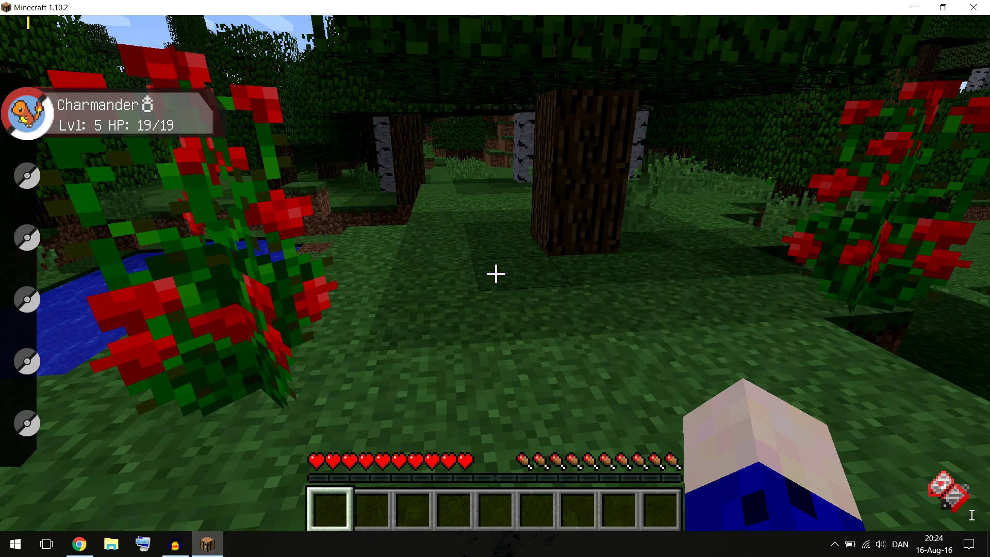
Step: Throw Charmander's Poké Ball with R to release it beside the player
key(r)
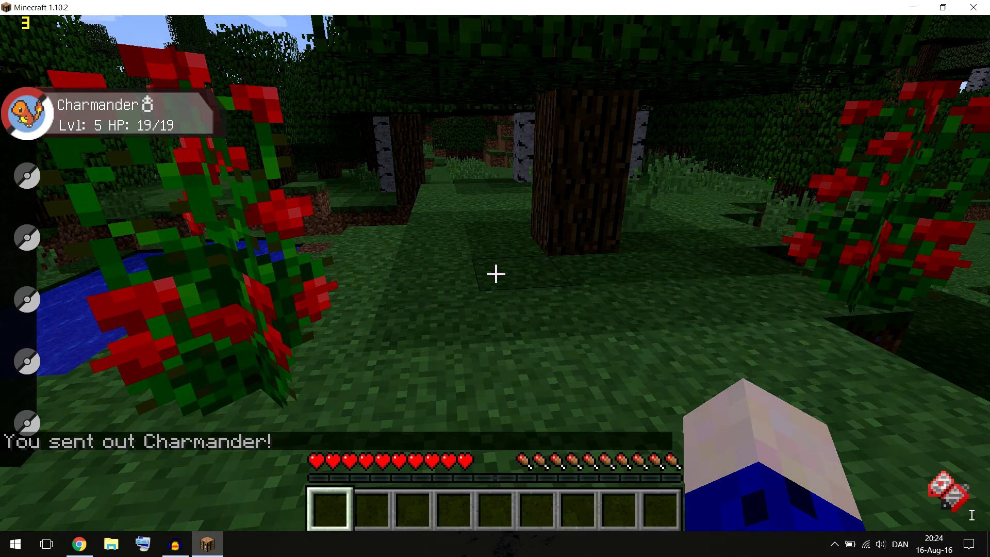